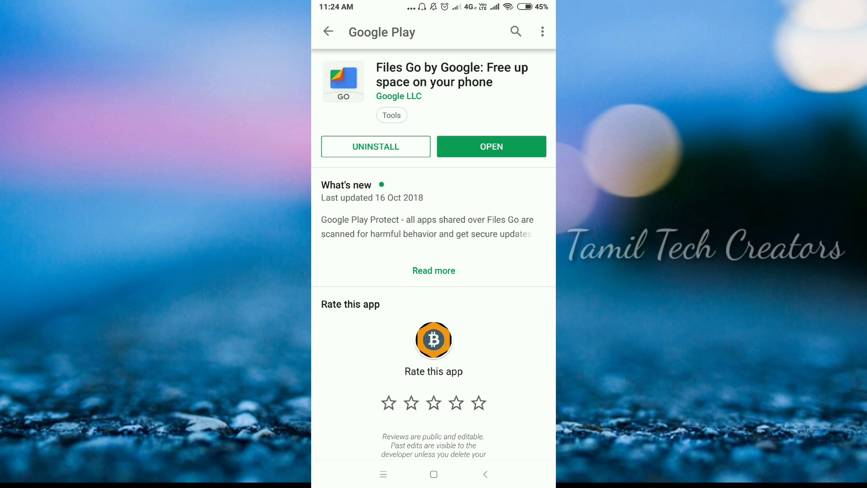
# Launch Files Go from the Play Store and switch to the Browse screen
pyautogui.click(491, 147)
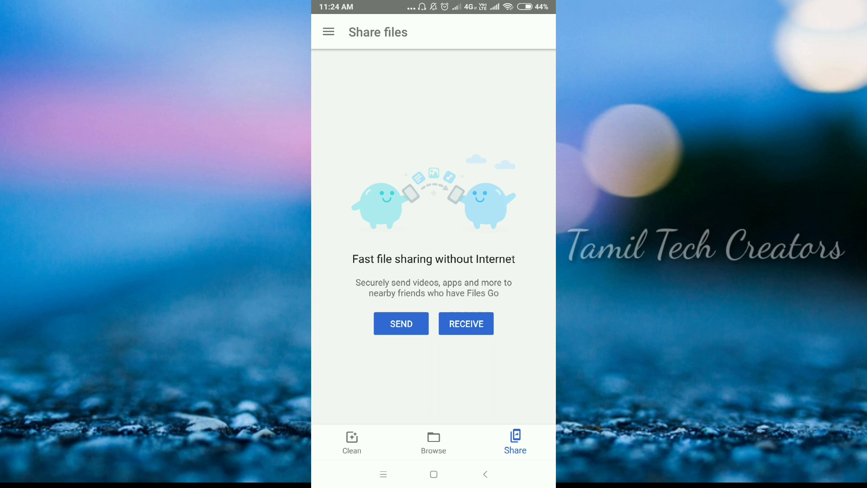
pyautogui.click(433, 442)
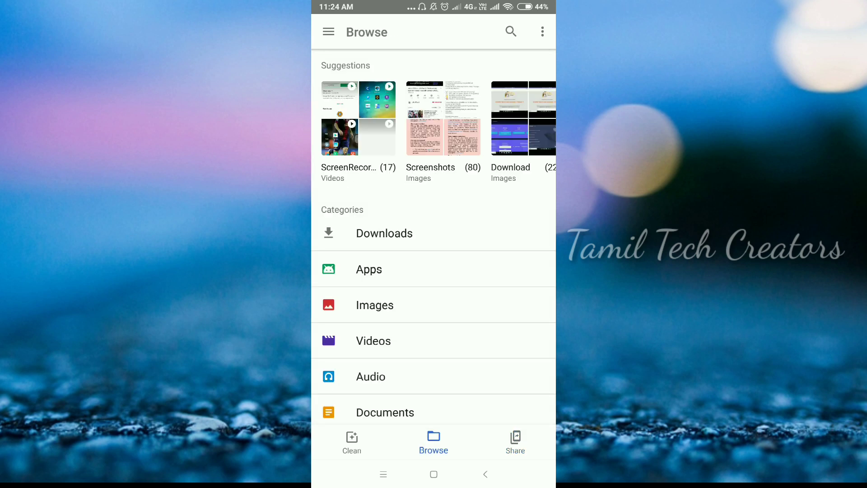
pyautogui.scroll(-2, 434, 271)
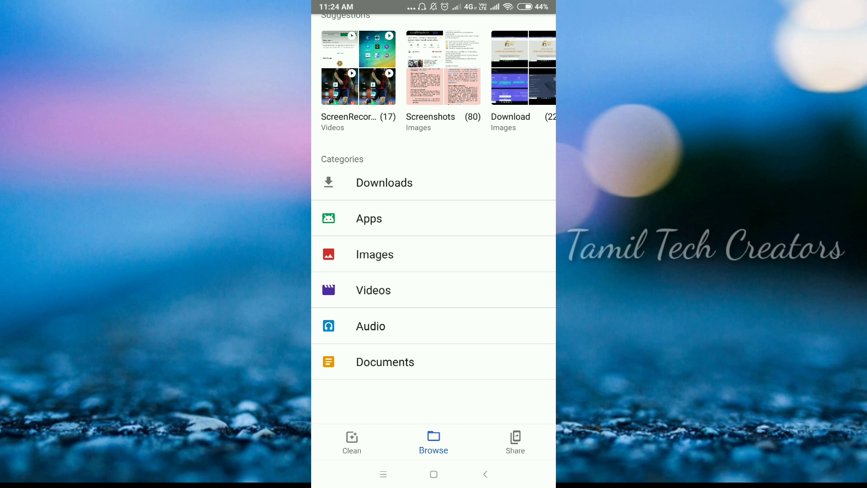
pyautogui.click(385, 362)
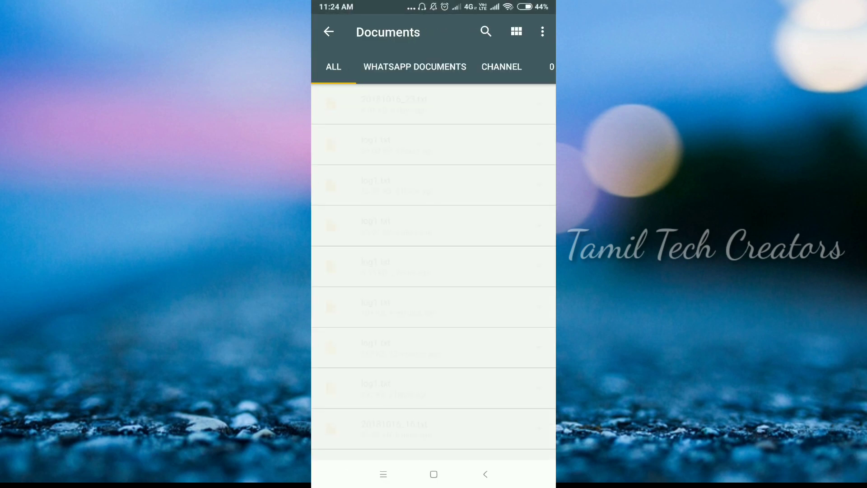
pyautogui.click(415, 67)
pyautogui.moveTo(502, 271); pyautogui.dragTo(353, 272)
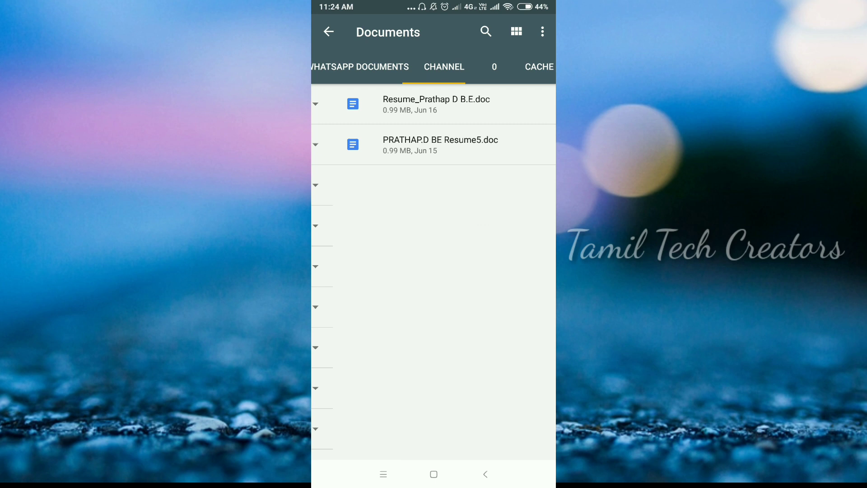
pyautogui.moveTo(501, 271); pyautogui.dragTo(352, 271)
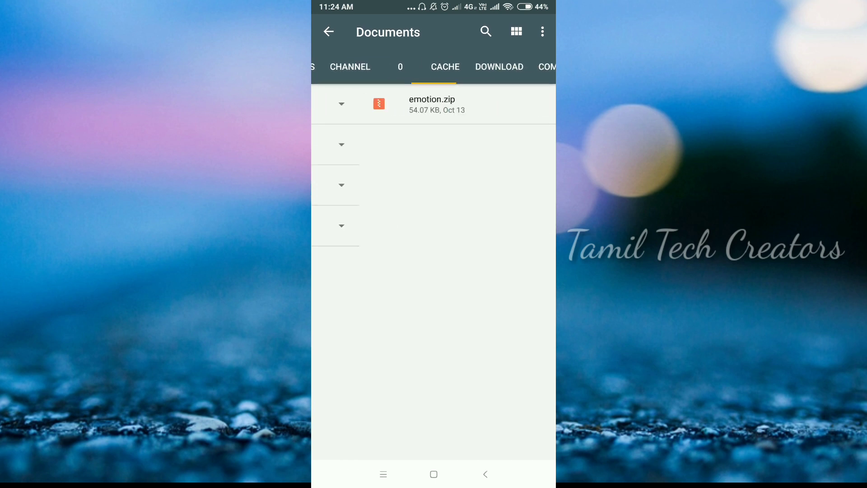
pyautogui.moveTo(502, 271); pyautogui.dragTo(407, 271)
pyautogui.moveTo(502, 271); pyautogui.dragTo(353, 271)
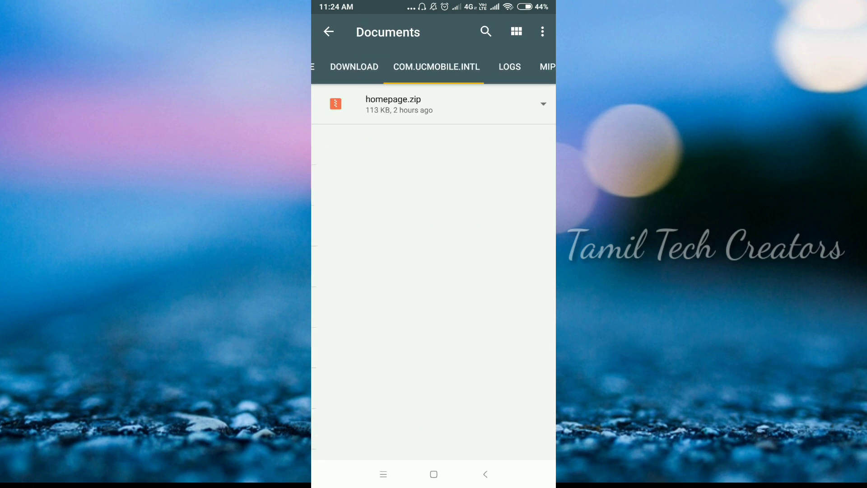
pyautogui.moveTo(501, 272); pyautogui.dragTo(406, 271)
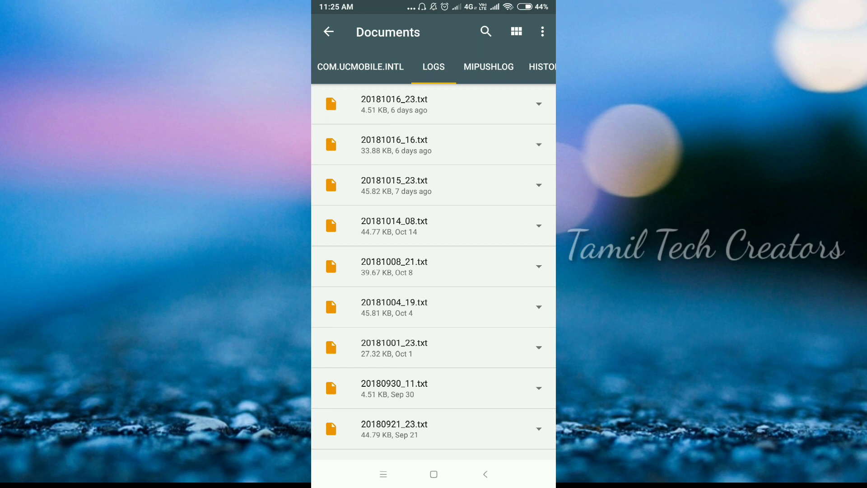
pyautogui.moveTo(502, 271); pyautogui.dragTo(352, 271)
pyautogui.moveTo(501, 272); pyautogui.dragTo(352, 272)
pyautogui.moveTo(502, 272); pyautogui.dragTo(353, 271)
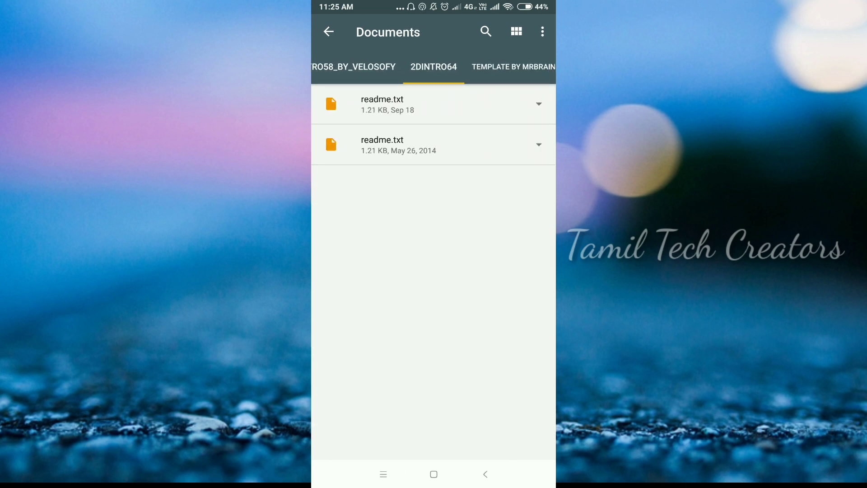
pyautogui.moveTo(501, 271)
pyautogui.mouseDown()
pyautogui.moveTo(353, 271)
pyautogui.moveTo(502, 272)
pyautogui.mouseUp()
pyautogui.moveTo(352, 271); pyautogui.dragTo(501, 271)
pyautogui.click(328, 32)
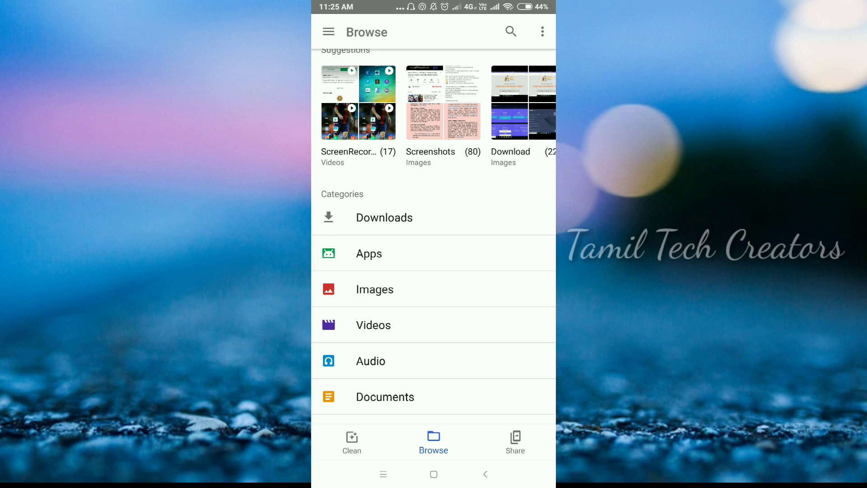
pyautogui.click(430, 360)
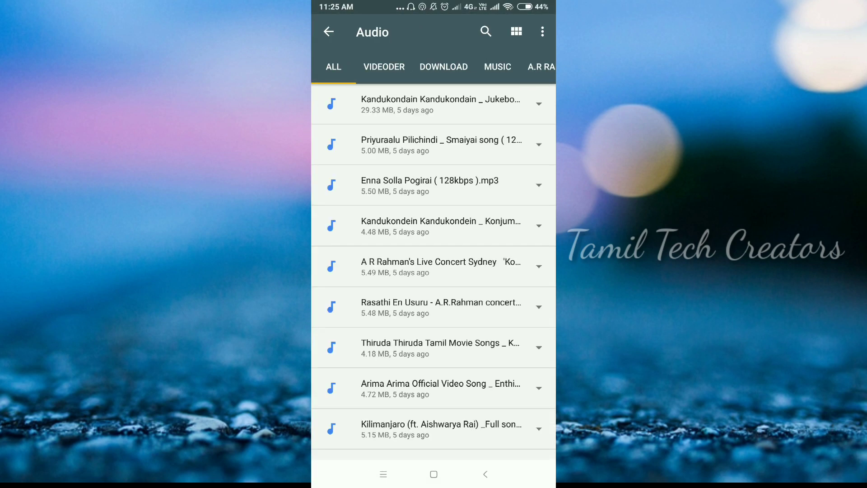
pyautogui.moveTo(502, 271); pyautogui.dragTo(353, 272)
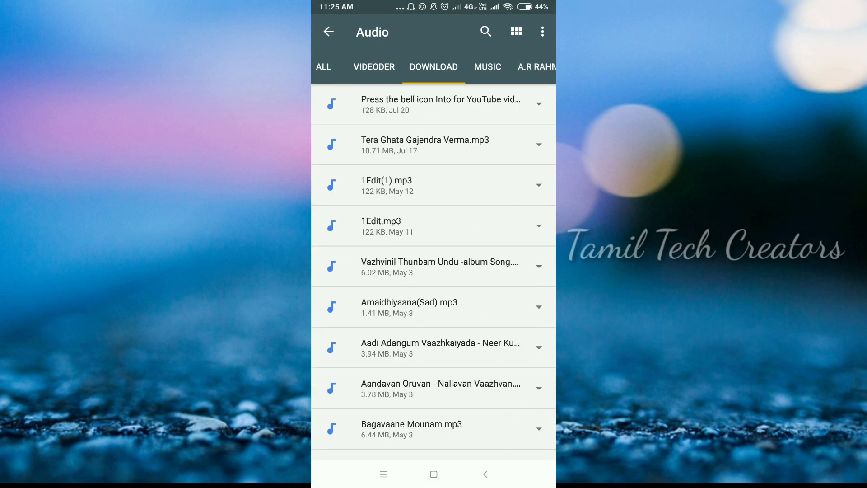
pyautogui.moveTo(502, 272); pyautogui.dragTo(352, 271)
pyautogui.moveTo(501, 271); pyautogui.dragTo(352, 271)
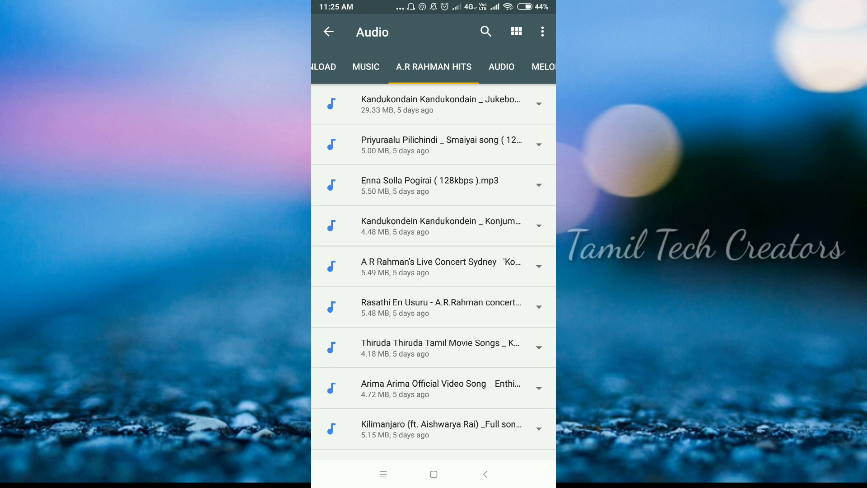
pyautogui.scroll(-5, 434, 272)
pyautogui.scroll(-5, 433, 272)
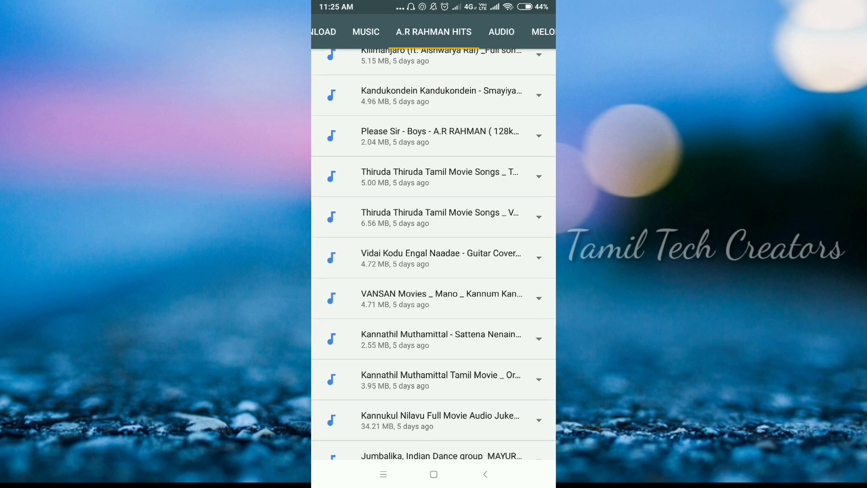
pyautogui.scroll(-10, 434, 272)
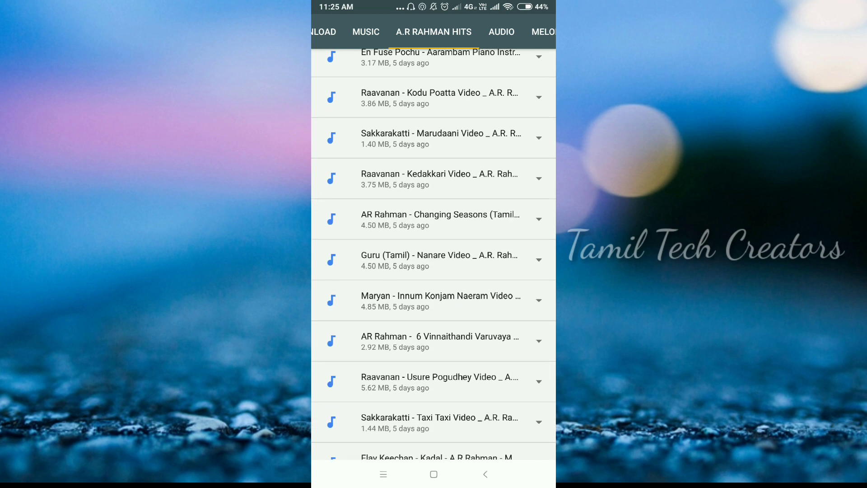
pyautogui.moveTo(515, 271); pyautogui.dragTo(353, 271)
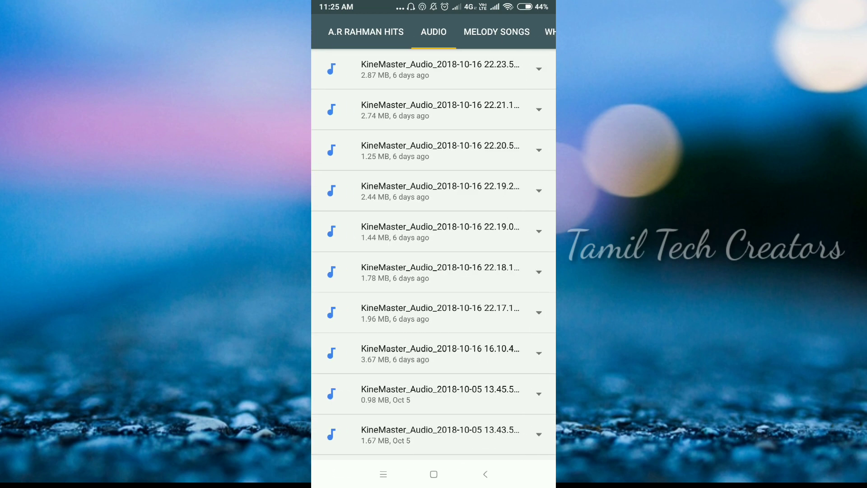
pyautogui.moveTo(515, 271); pyautogui.dragTo(353, 271)
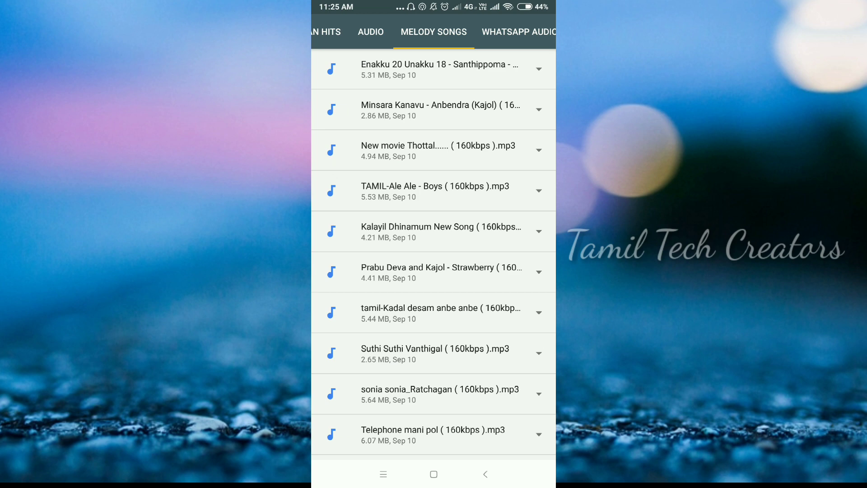
pyautogui.moveTo(515, 272); pyautogui.dragTo(353, 271)
pyautogui.moveTo(515, 271); pyautogui.dragTo(352, 271)
# Browse the Videos category through its EXPORT, TAMIL TECH CREATORS and CHANNEL folders, then return
pyautogui.click(485, 474)
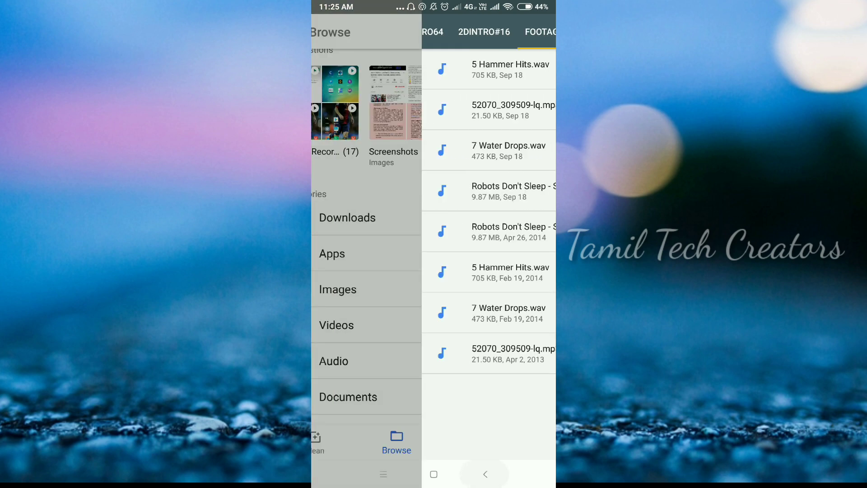
pyautogui.click(430, 323)
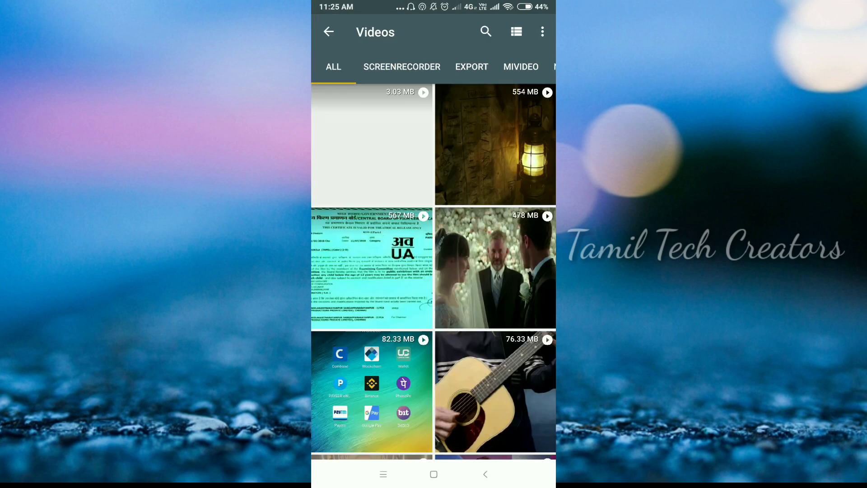
pyautogui.moveTo(515, 271); pyautogui.dragTo(353, 272)
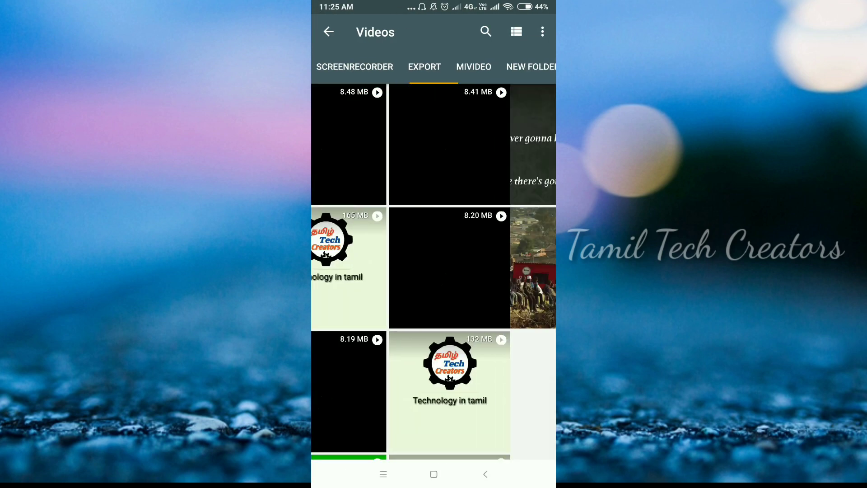
pyautogui.moveTo(515, 271); pyautogui.dragTo(352, 271)
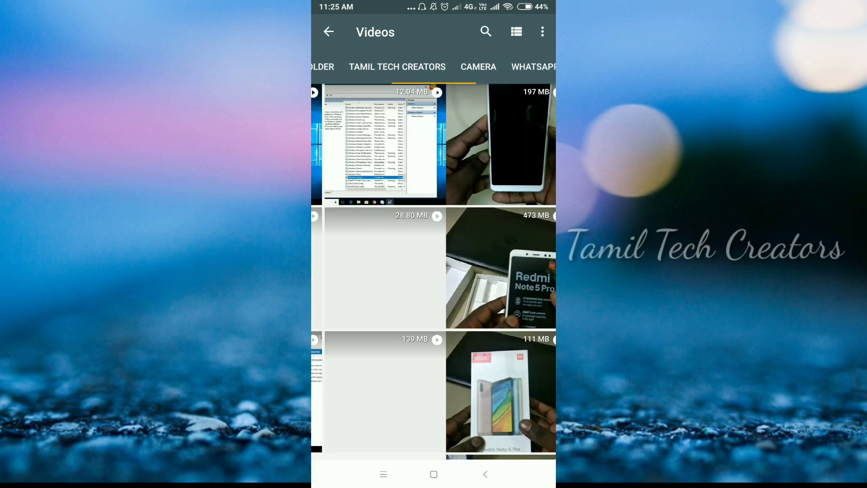
pyautogui.moveTo(515, 272); pyautogui.dragTo(352, 271)
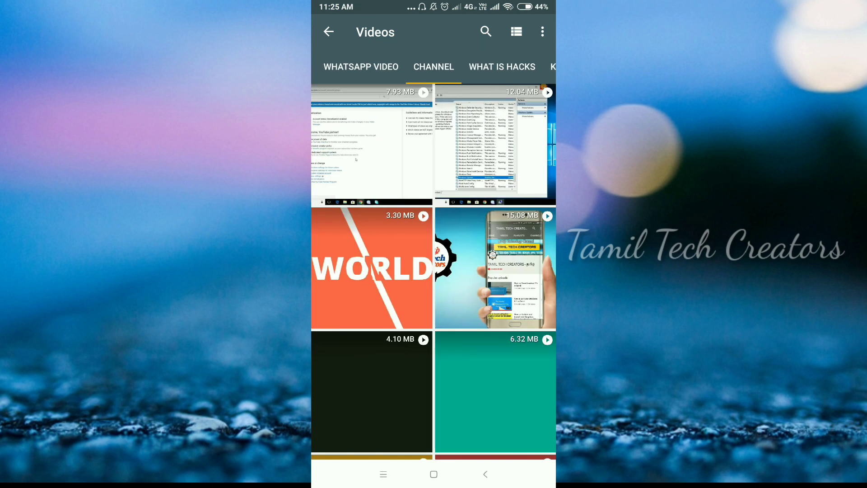
pyautogui.press('Escape')
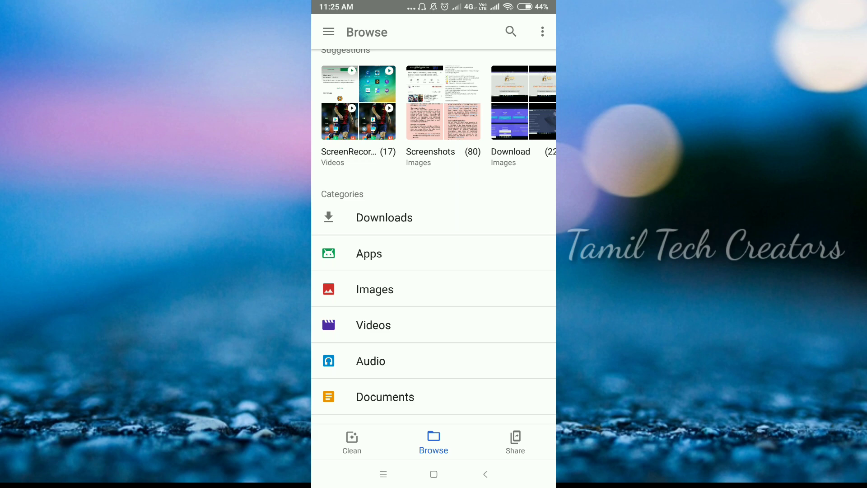
# Browse the Images category folders
pyautogui.click(375, 289)
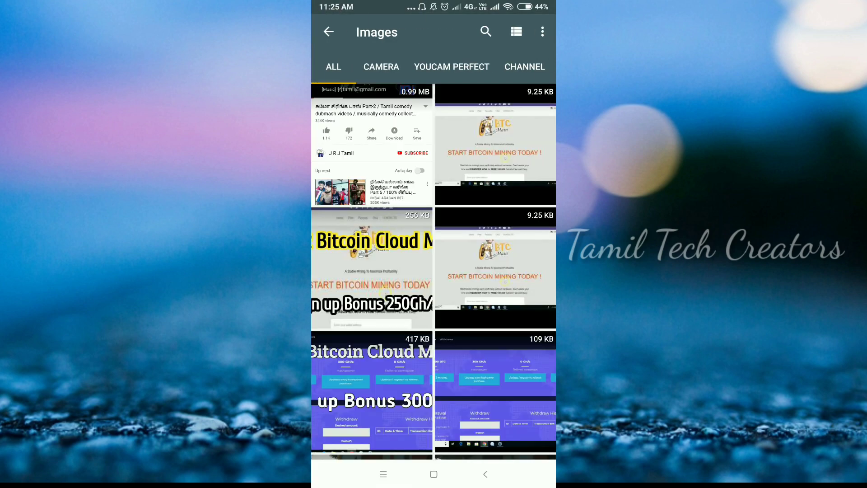
pyautogui.moveTo(515, 271)
pyautogui.mouseDown()
pyautogui.moveTo(353, 271)
pyautogui.moveTo(516, 272)
pyautogui.mouseUp()
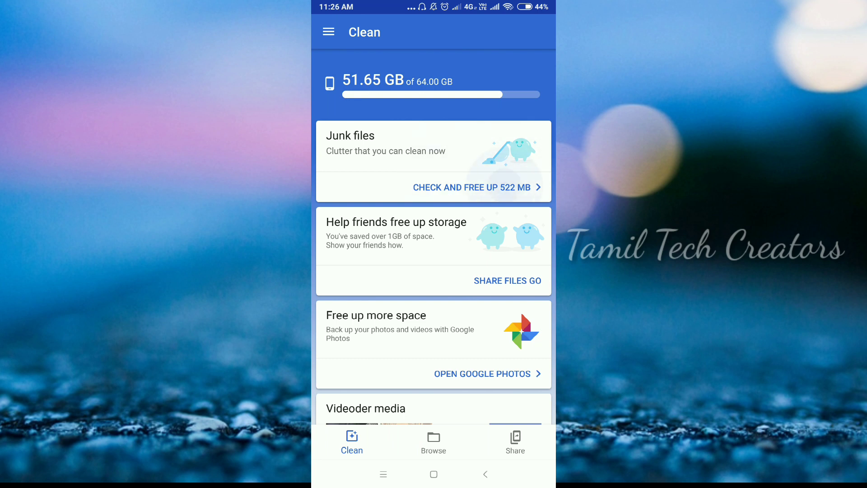
pyautogui.click(501, 185)
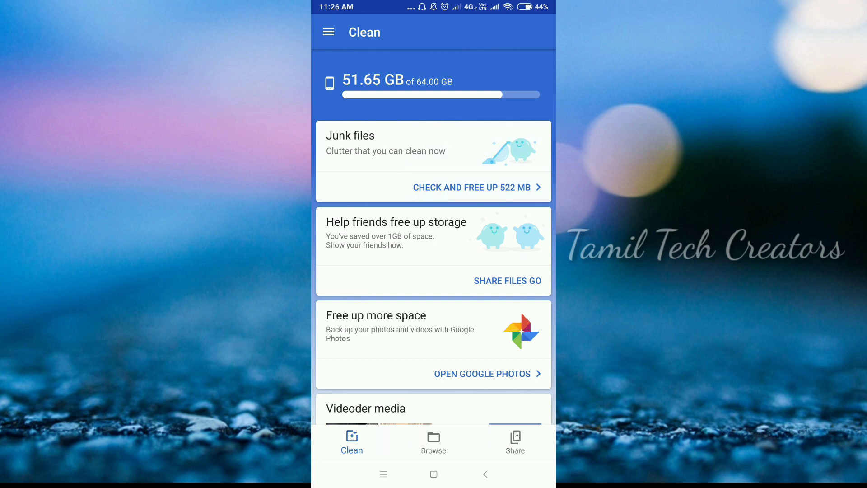
pyautogui.click(502, 181)
pyautogui.scroll(-2, 434, 271)
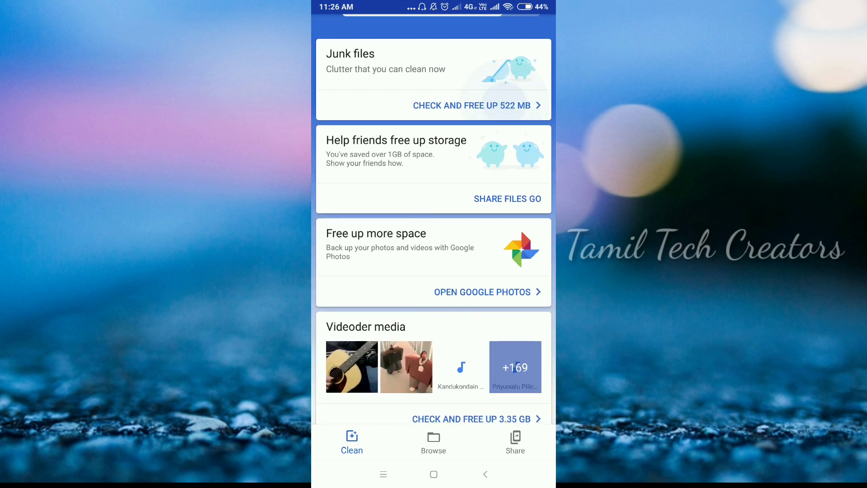
pyautogui.click(505, 100)
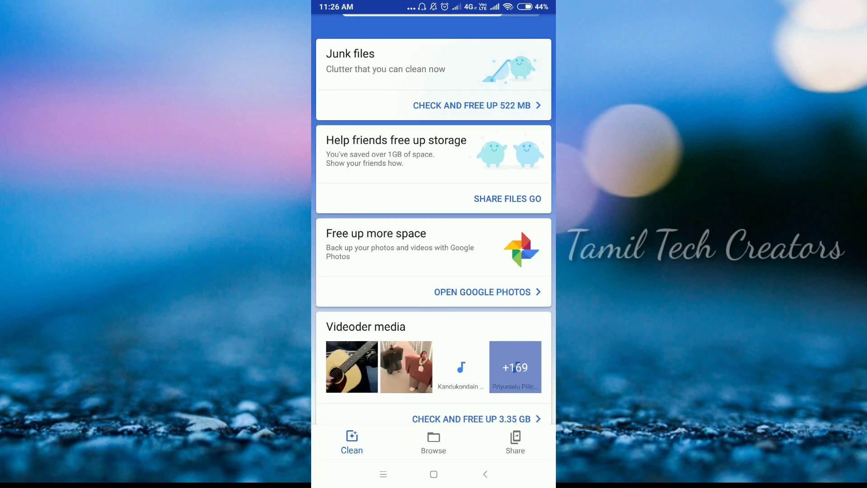
pyautogui.click(505, 103)
pyautogui.scroll(-3, 433, 230)
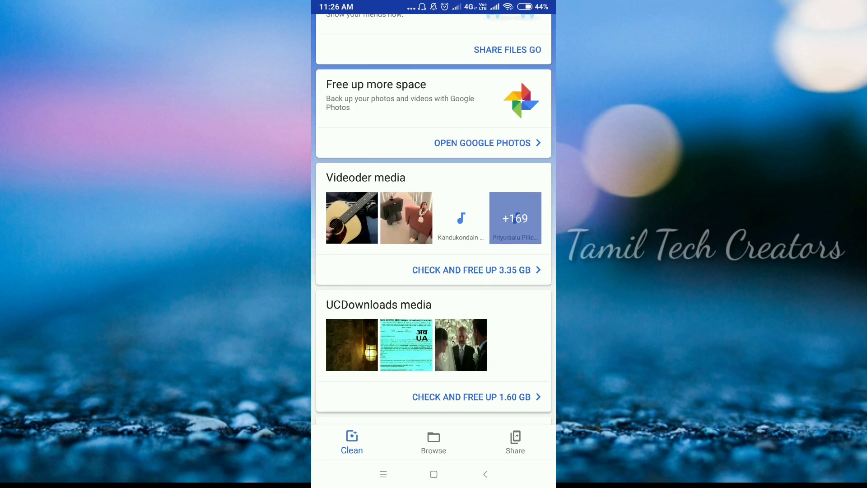
pyautogui.scroll(-1, 434, 220)
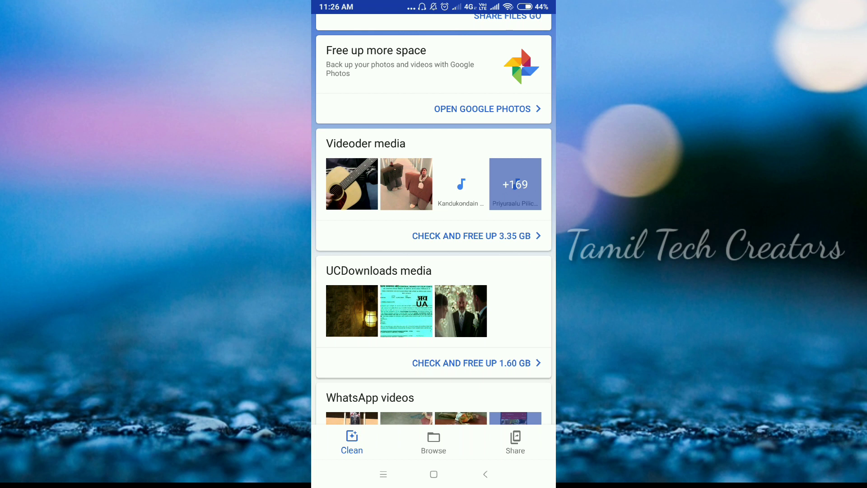
pyautogui.scroll(-2, 434, 219)
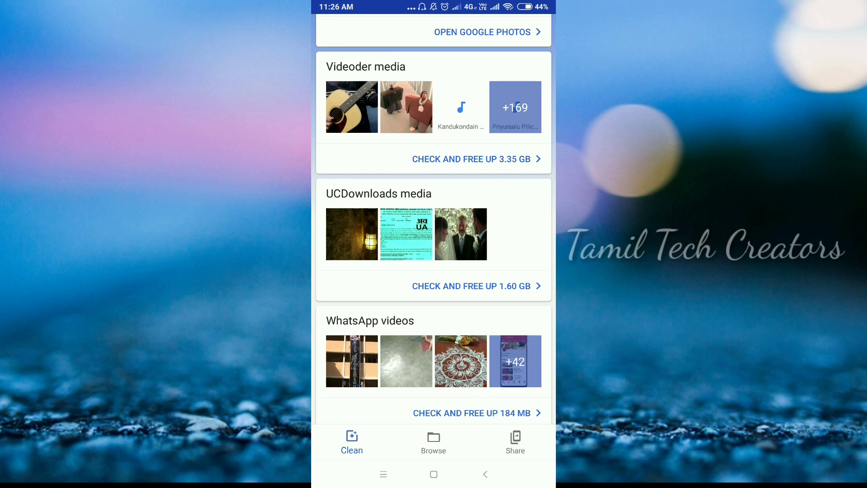
pyautogui.scroll(-2, 434, 219)
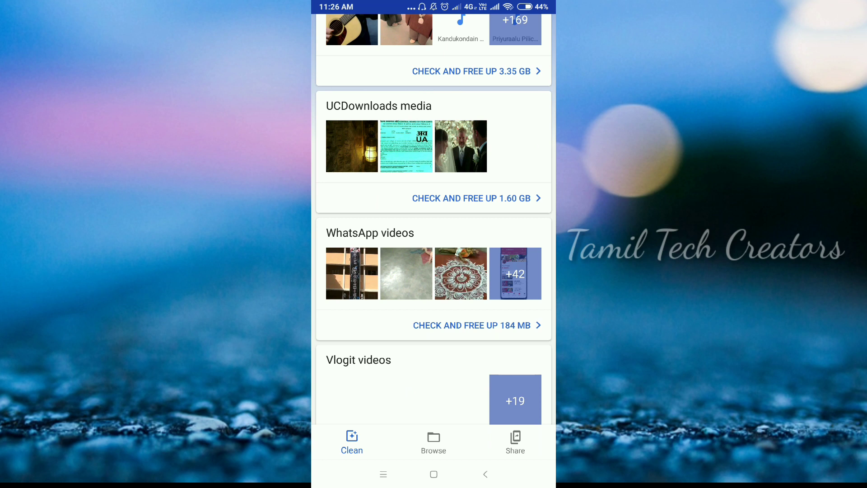
pyautogui.scroll(-2, 434, 220)
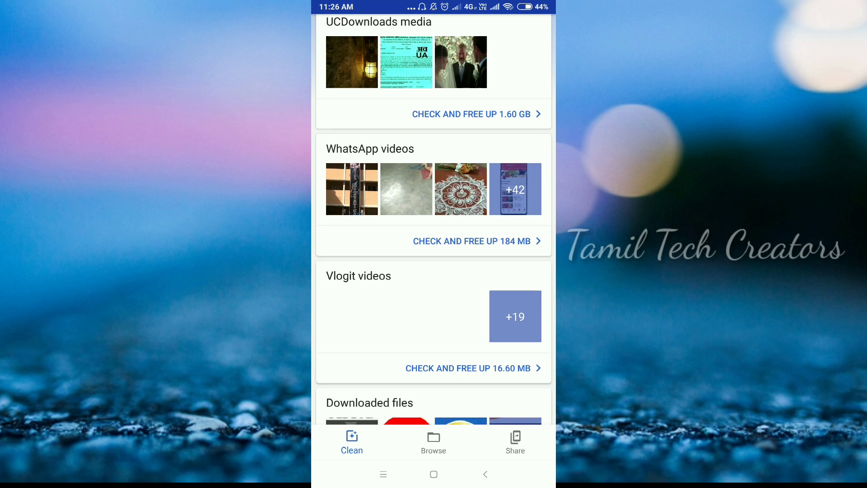
pyautogui.scroll(-2, 433, 220)
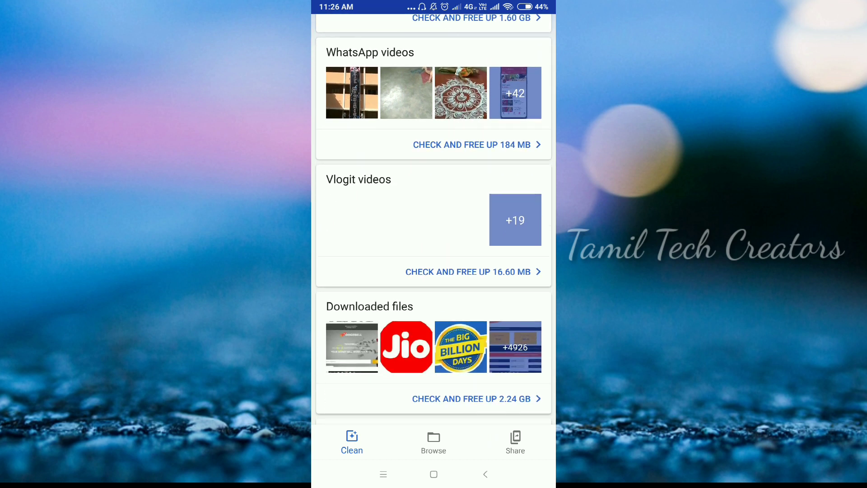
pyautogui.scroll(-3, 434, 220)
pyautogui.scroll(-2, 434, 219)
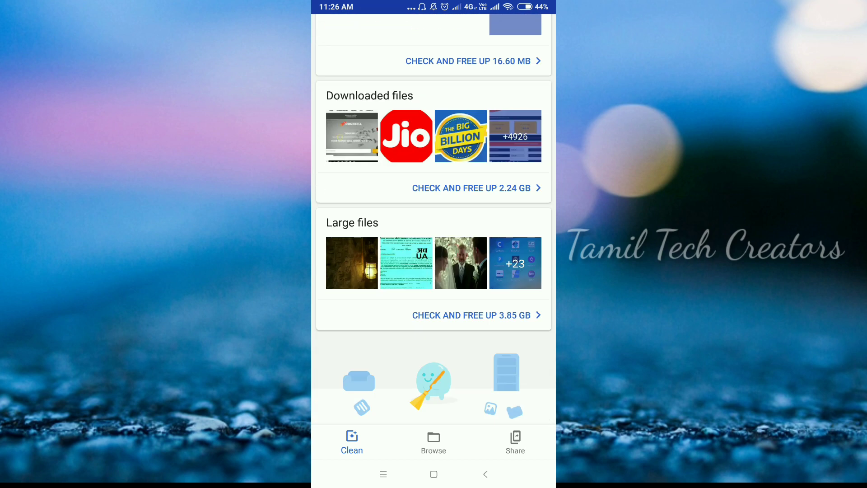
pyautogui.scroll(1, 434, 220)
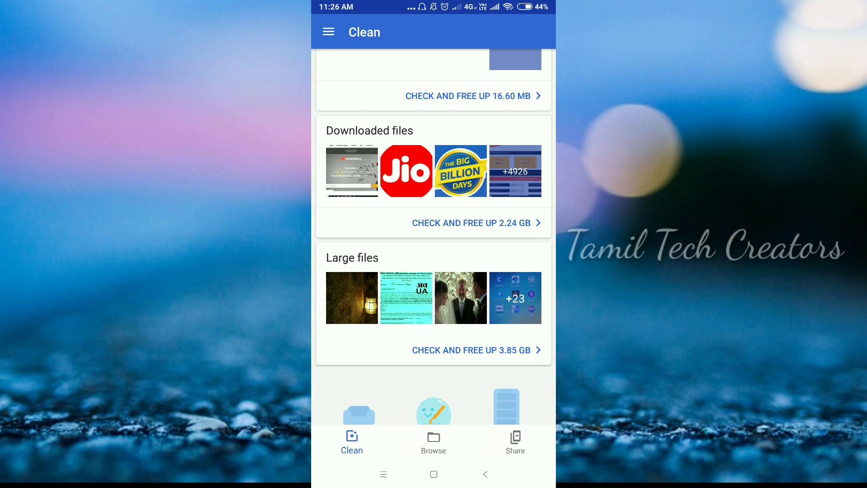
pyautogui.click(477, 349)
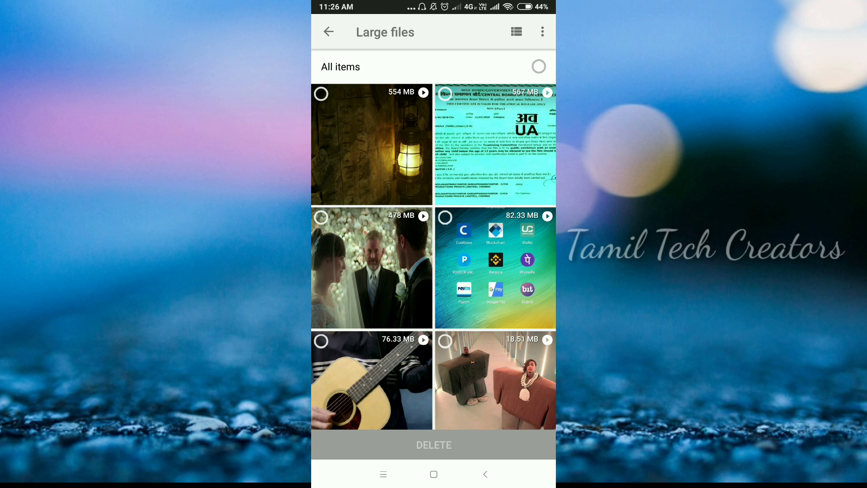
pyautogui.scroll(-1, 433, 223)
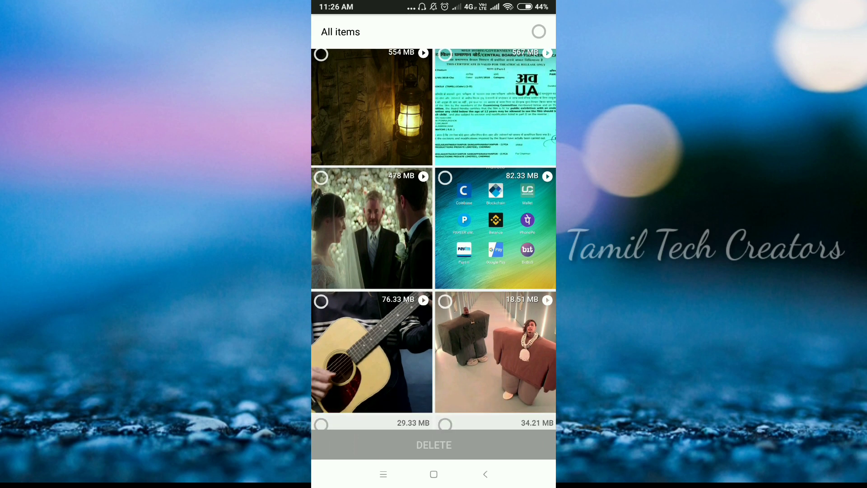
pyautogui.click(485, 474)
pyautogui.scroll(1, 434, 224)
pyautogui.click(495, 268)
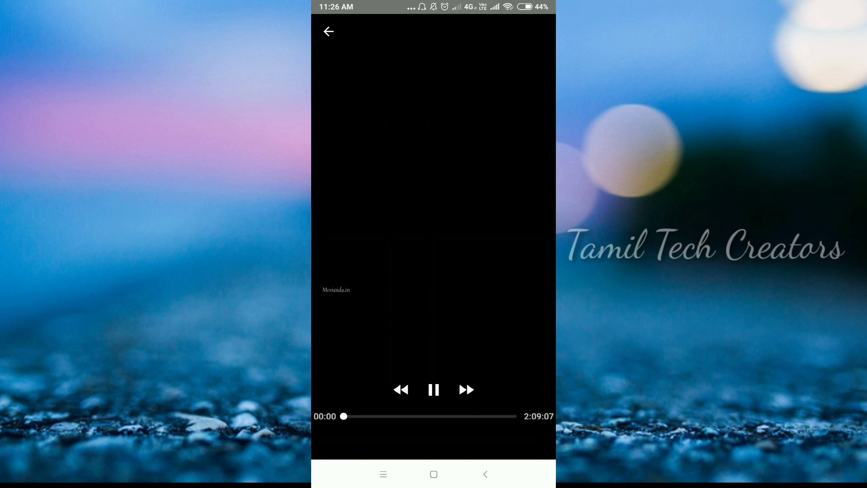
pyautogui.click(486, 474)
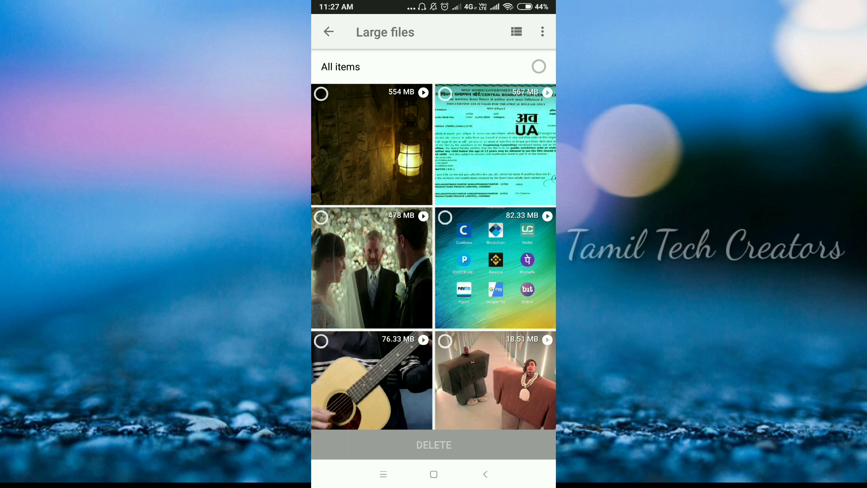
pyautogui.click(320, 93)
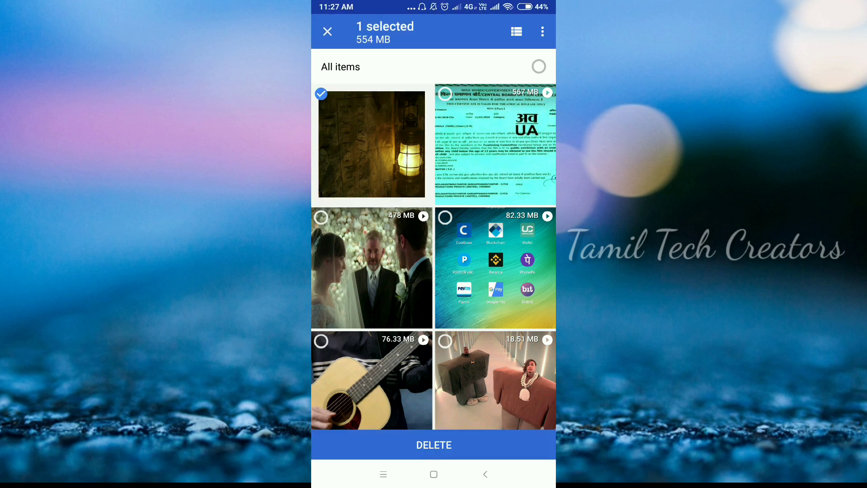
pyautogui.scroll(-5, 434, 257)
pyautogui.scroll(-3, 435, 257)
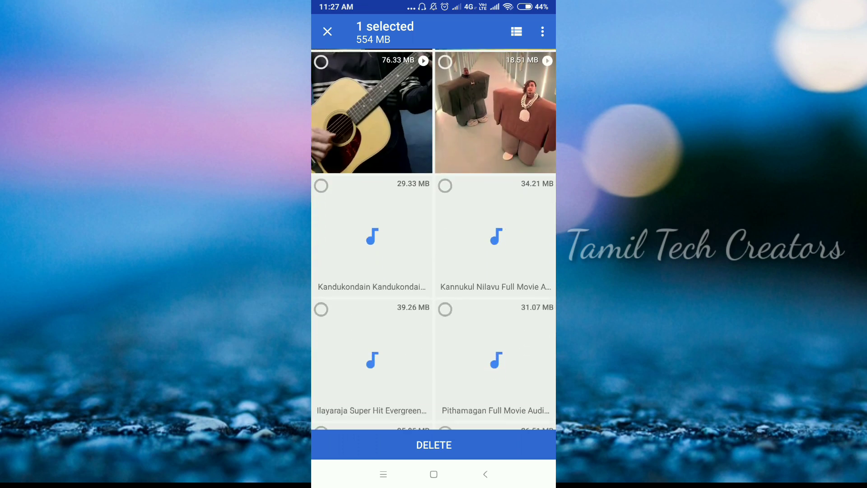
pyautogui.scroll(-10, 434, 257)
pyautogui.scroll(-5, 434, 258)
pyautogui.press('Escape')
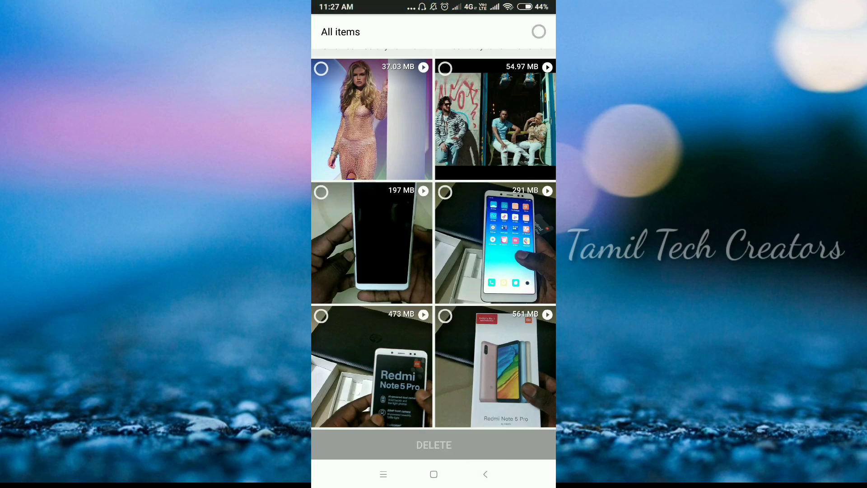
pyautogui.click(485, 473)
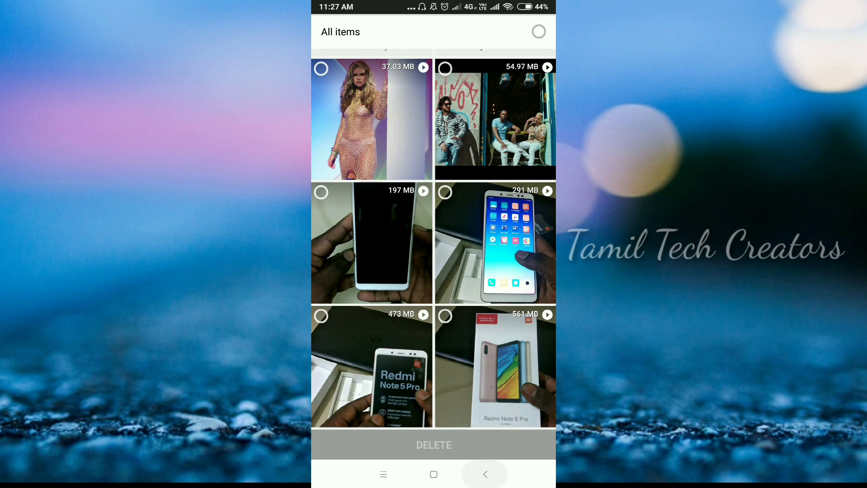
pyautogui.scroll(-2, 434, 238)
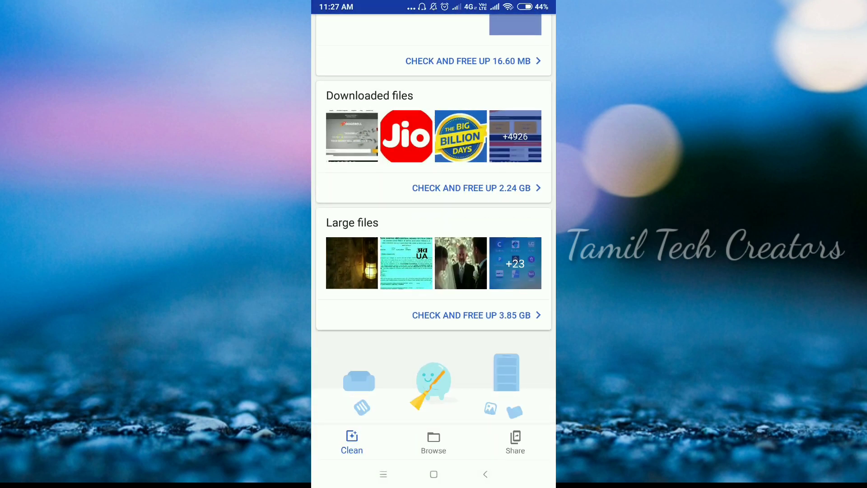
pyautogui.scroll(10, 434, 237)
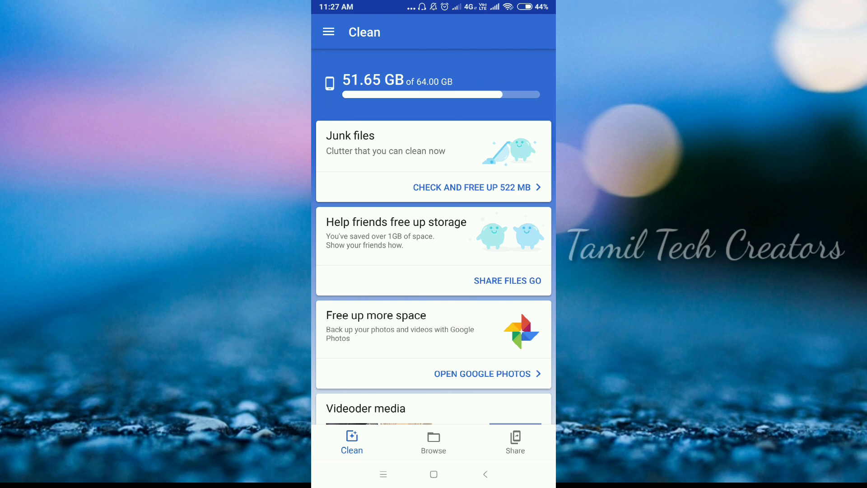
# Review the 522 MB of junk files from the Clean screen's Junk files card
pyautogui.click(477, 187)
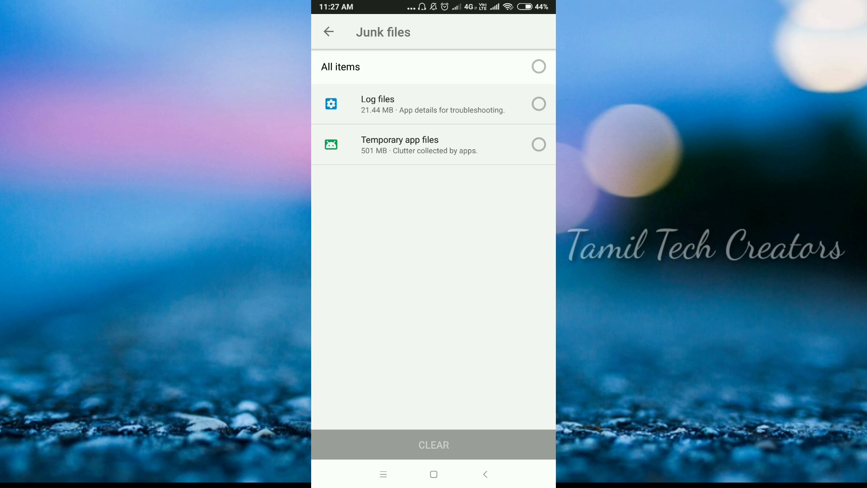
# Select Temporary app files and Log files (all items) and confirm clearing the 2 junk items
pyautogui.click(539, 144)
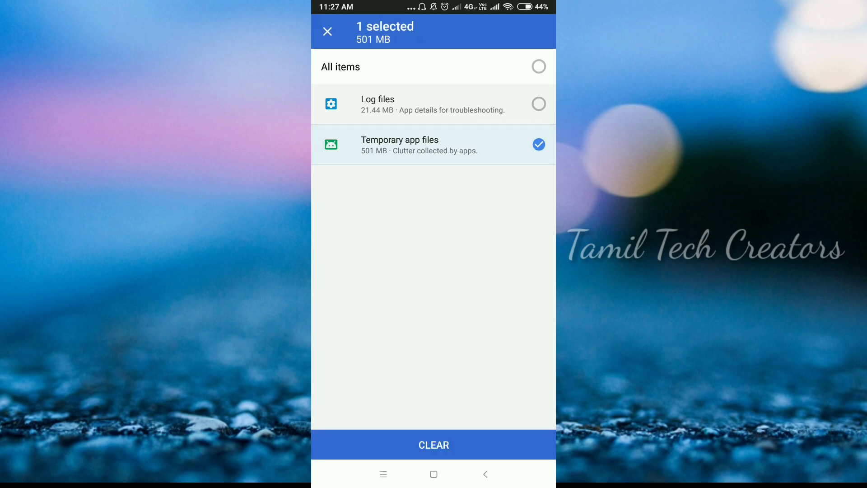
pyautogui.click(539, 66)
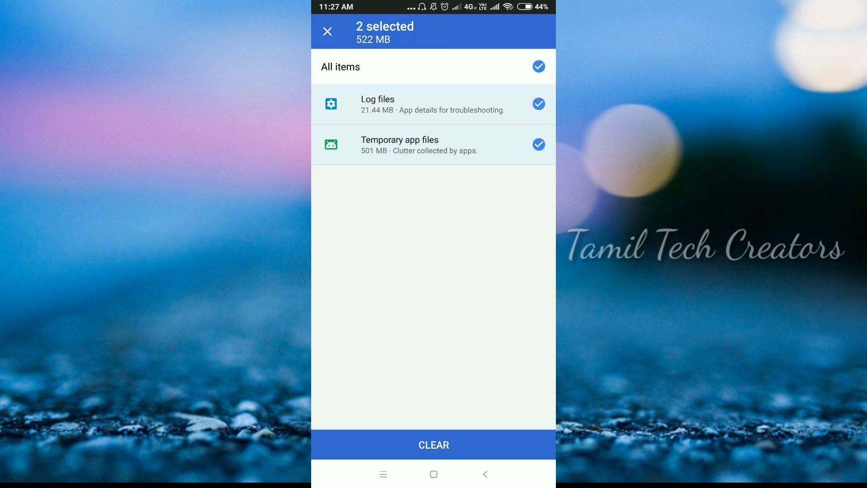
pyautogui.click(434, 445)
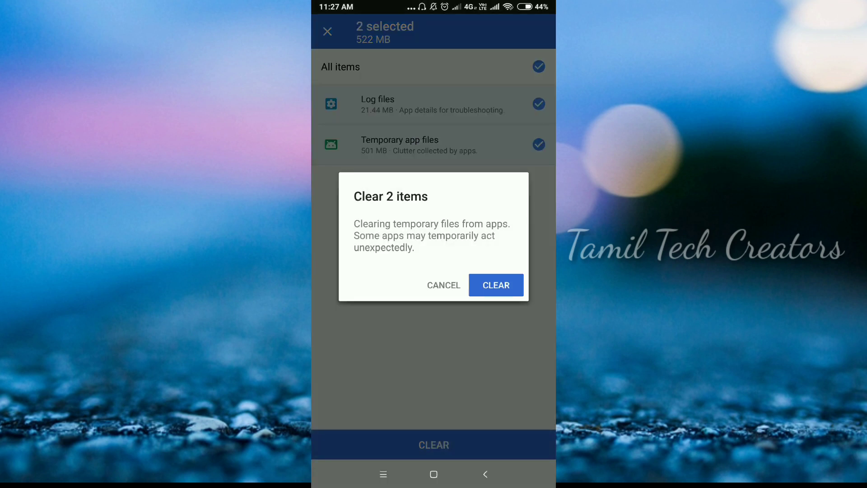
pyautogui.click(496, 284)
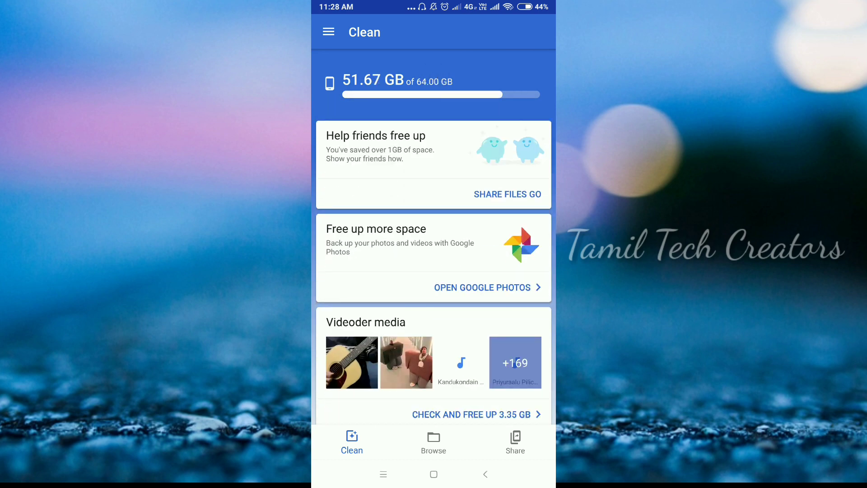
pyautogui.scroll(-5, 434, 224)
pyautogui.scroll(5, 434, 223)
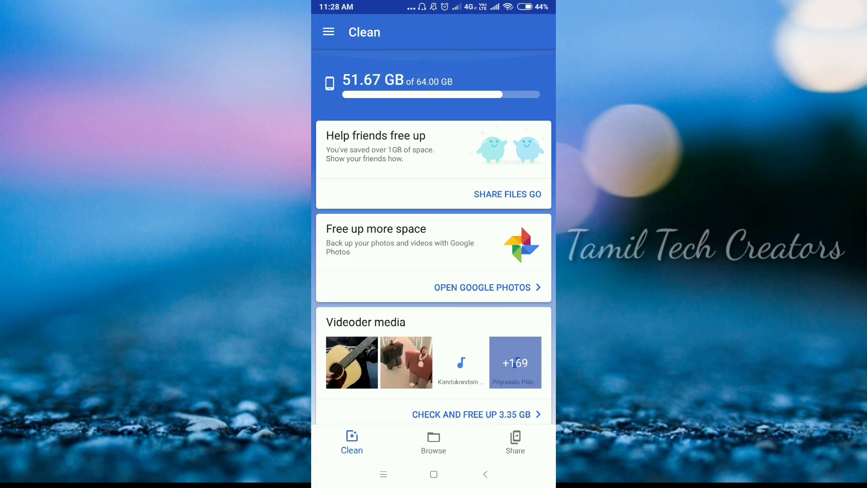